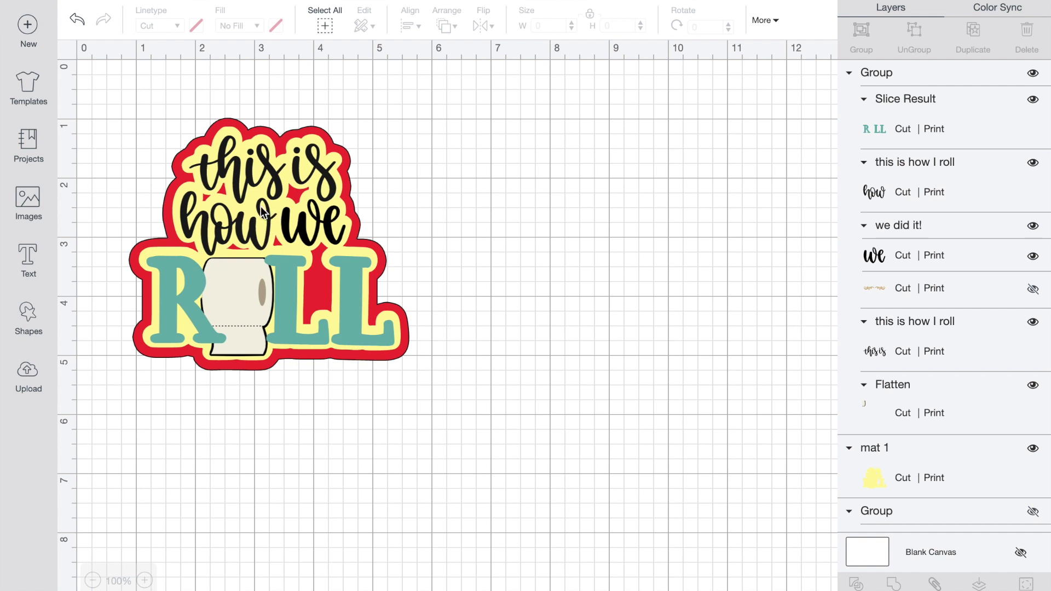
- Separate the title from the yellow and red backings, setting the yellow piece just below the red shape
drag(261, 206, 599, 224)
drag(248, 294, 286, 577)
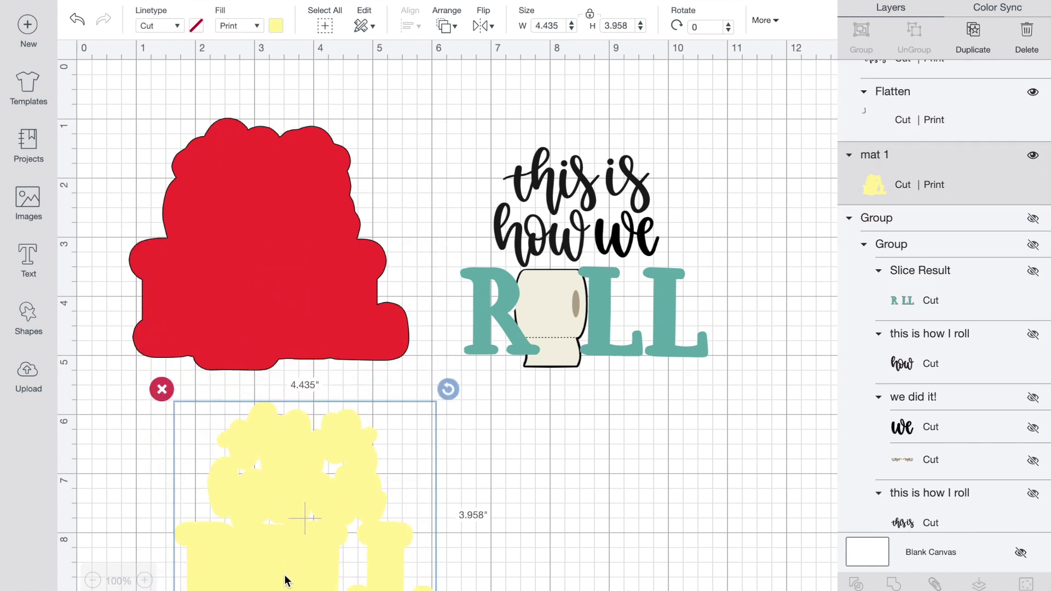
drag(249, 264, 249, 227)
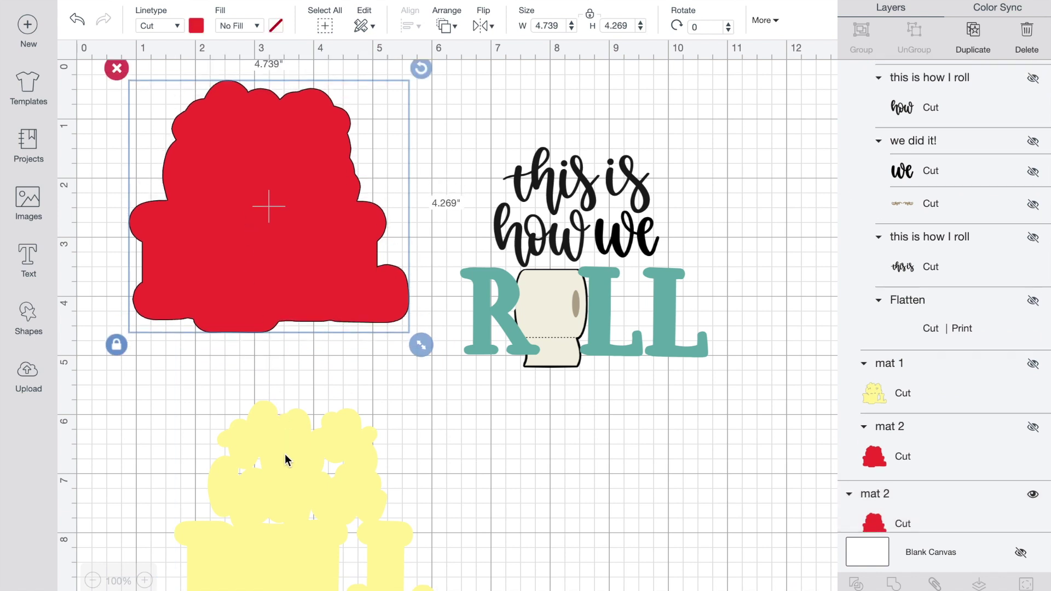
drag(286, 457, 272, 416)
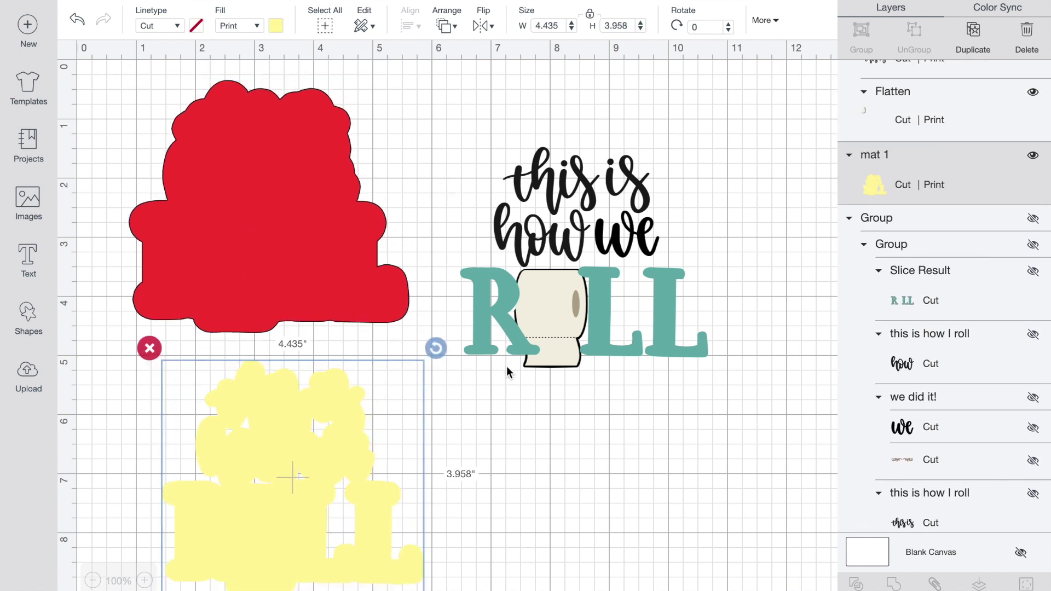
- Ungroup the 'this is how we ROLL' title into its separate pieces
click(552, 332)
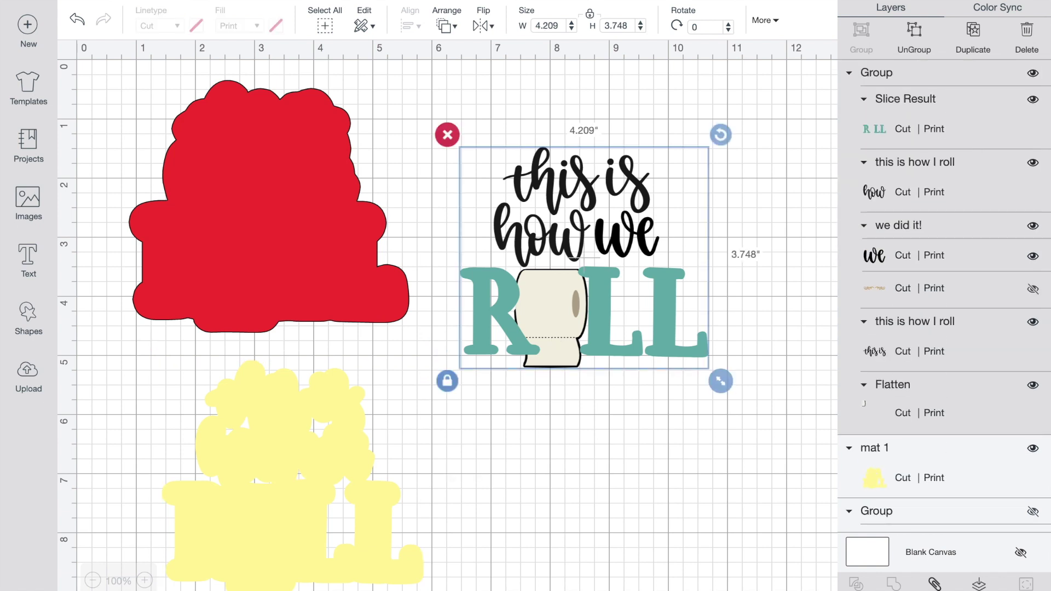
click(914, 31)
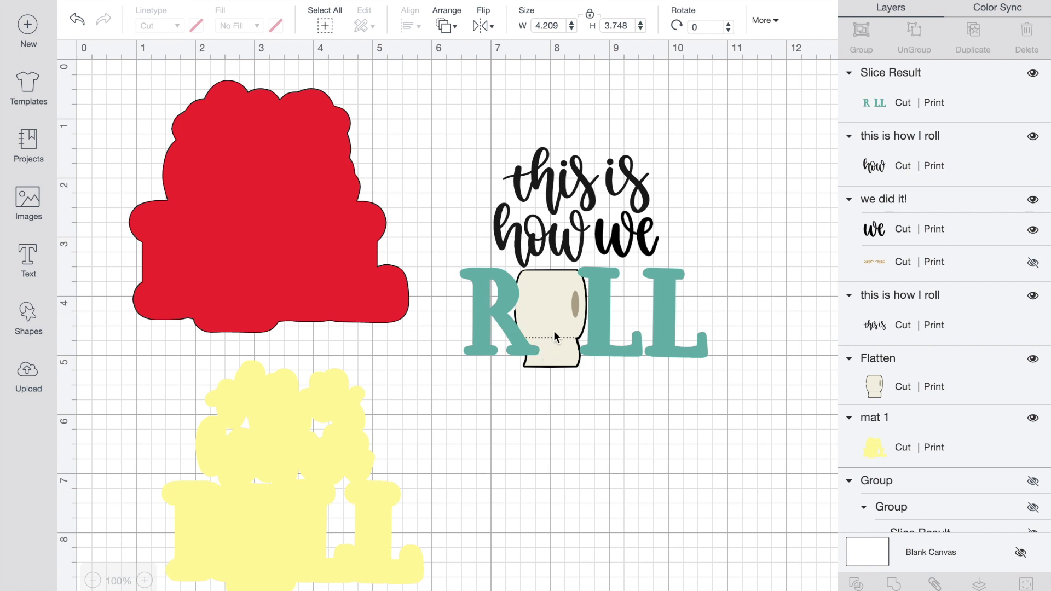
click(553, 330)
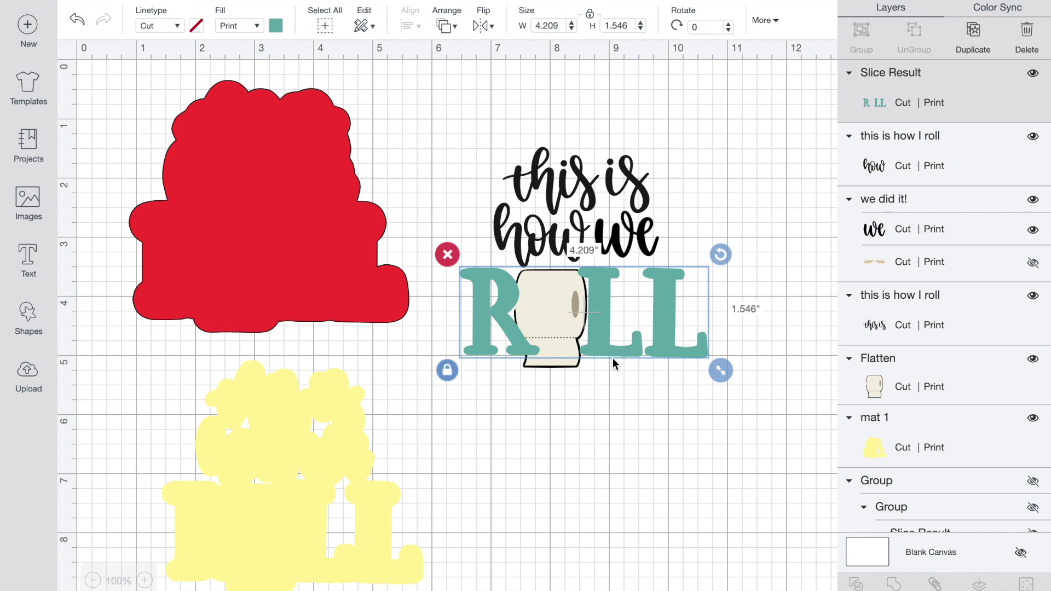
- Duplicate the 1.247 × 1.679 in toilet-paper roll and place the copy below ROLL
click(548, 364)
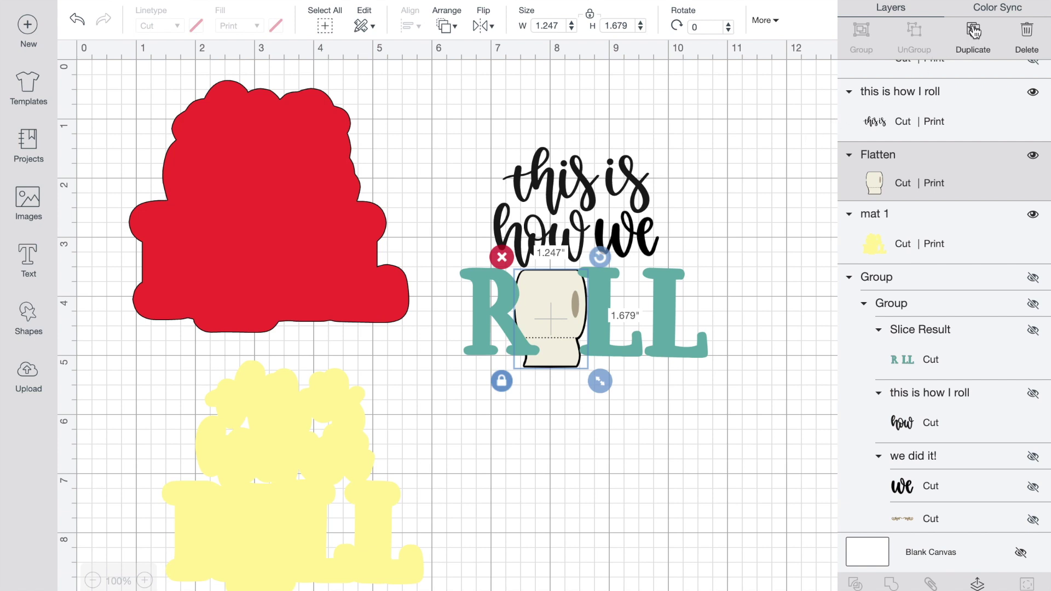
click(973, 31)
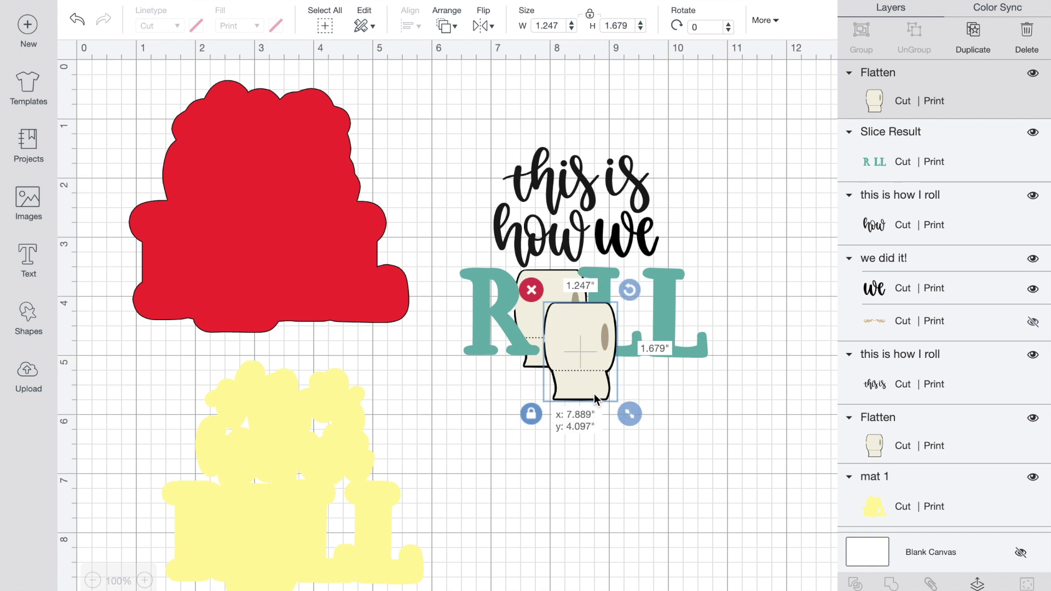
drag(580, 352, 556, 470)
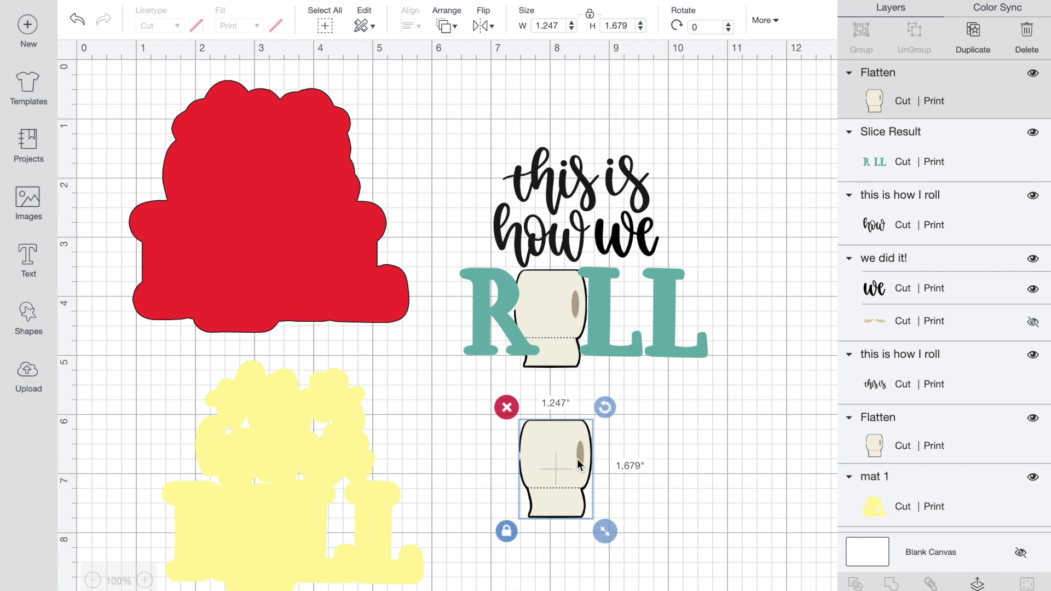
- Group ROLL, its toilet roll and the 'this is how' lettering into one 4.209 × 3.748 in group
click(504, 327)
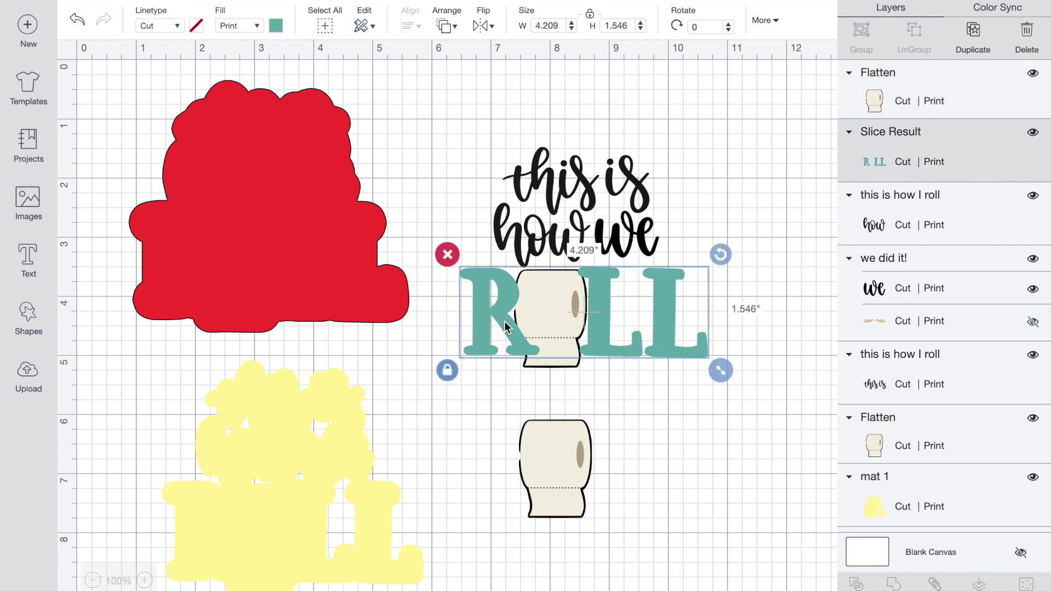
click(561, 366)
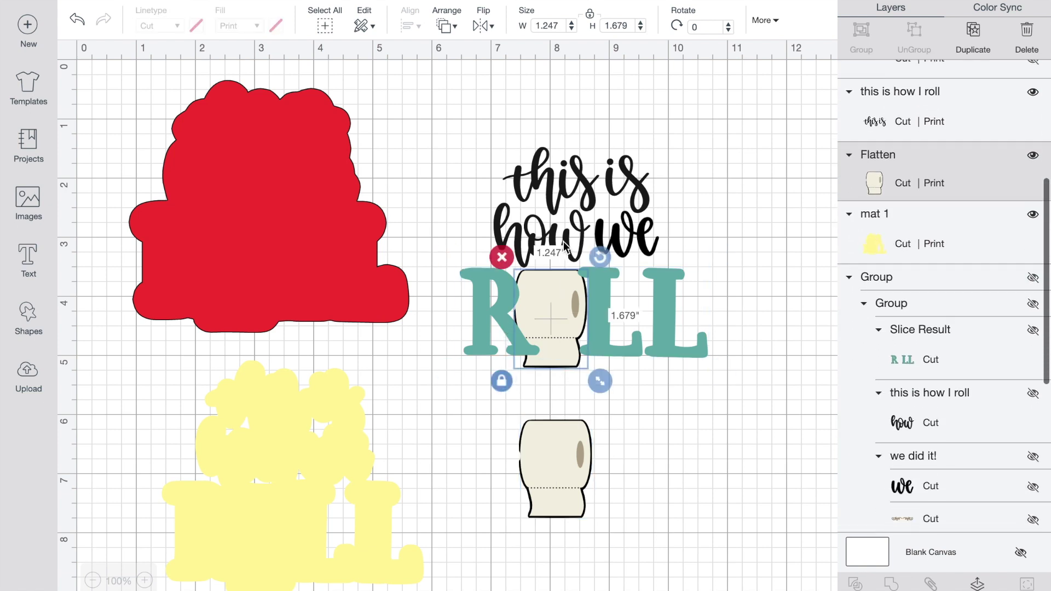
click(492, 290)
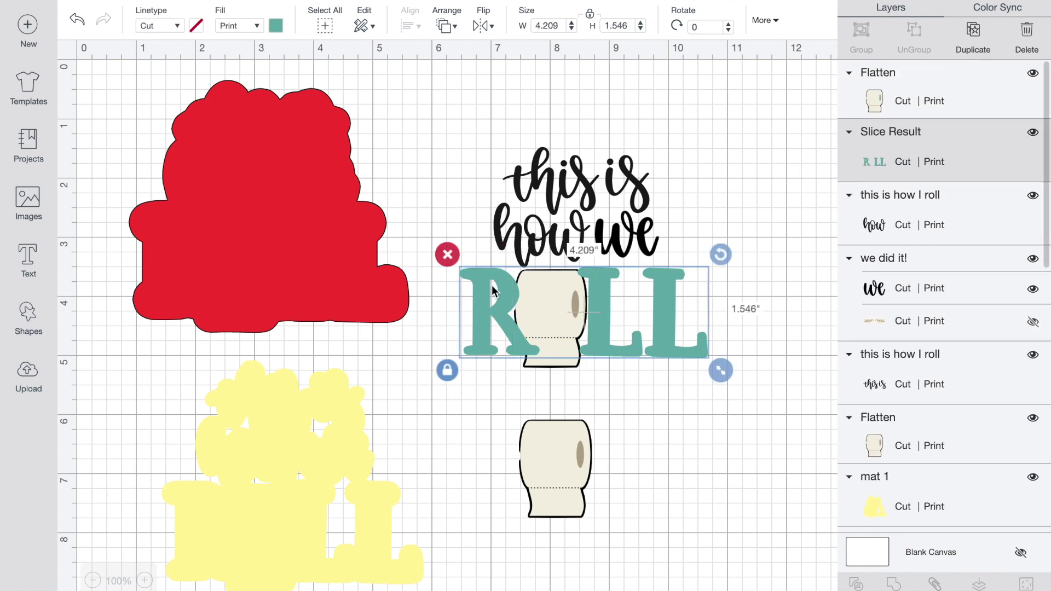
shift+click(559, 367)
shift+click(562, 221)
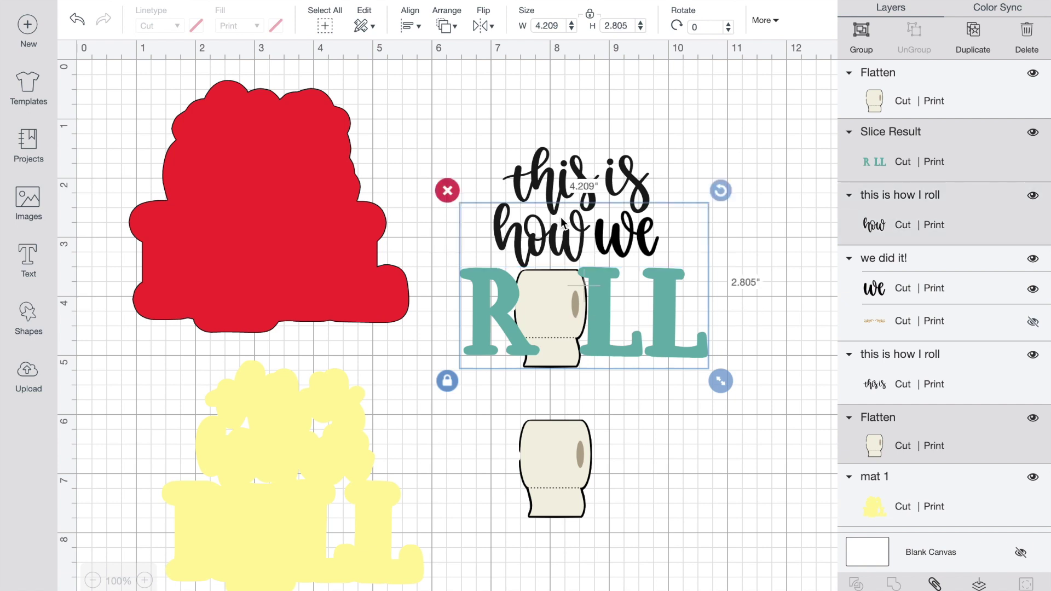
shift+click(562, 195)
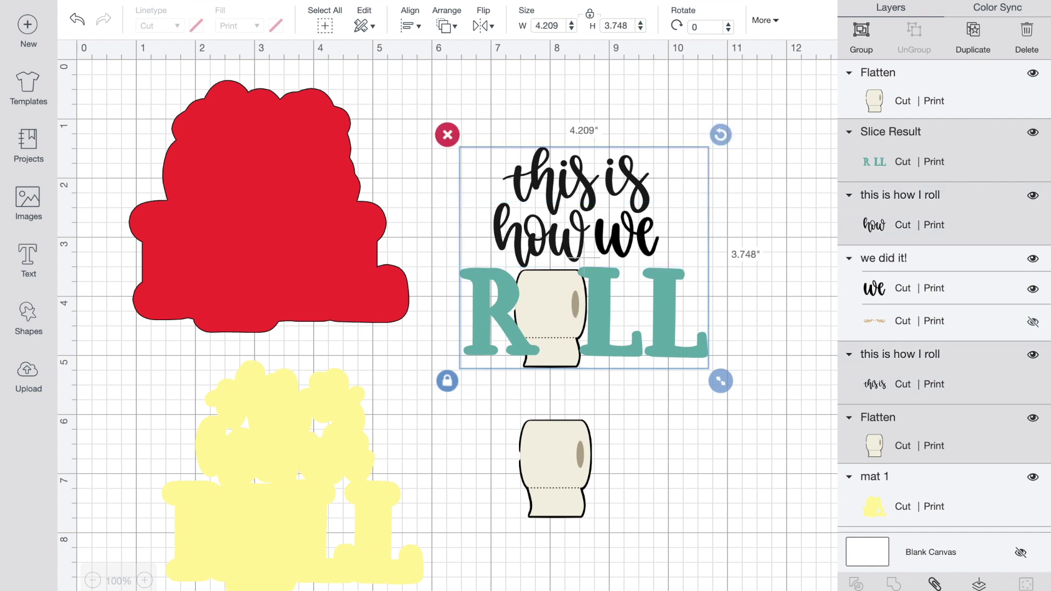
click(862, 33)
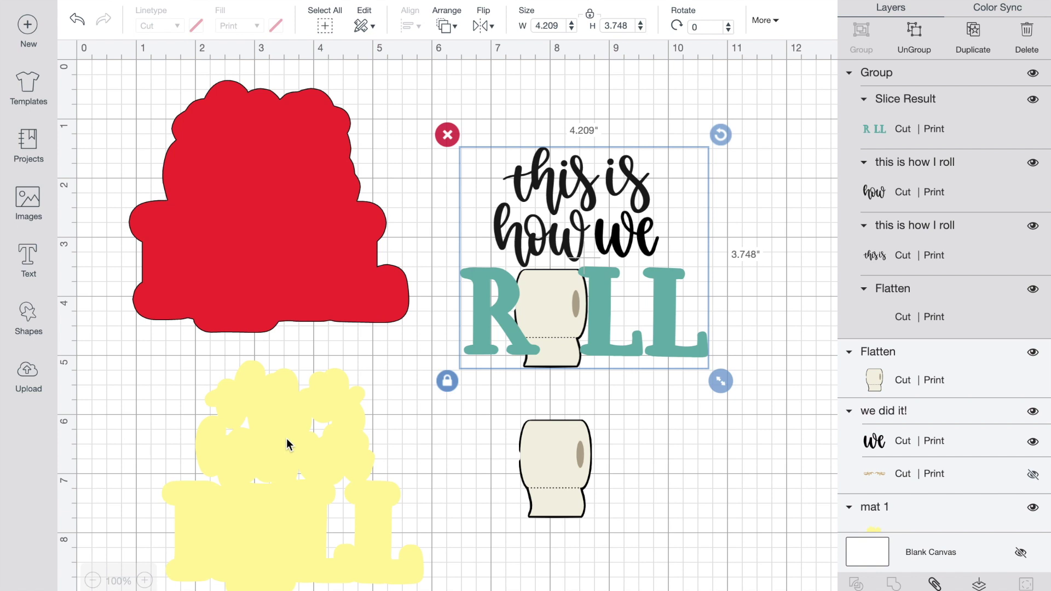
drag(294, 541, 295, 508)
- Move the grouped title onto the yellow backing and set 'we' beside 'how'
click(555, 262)
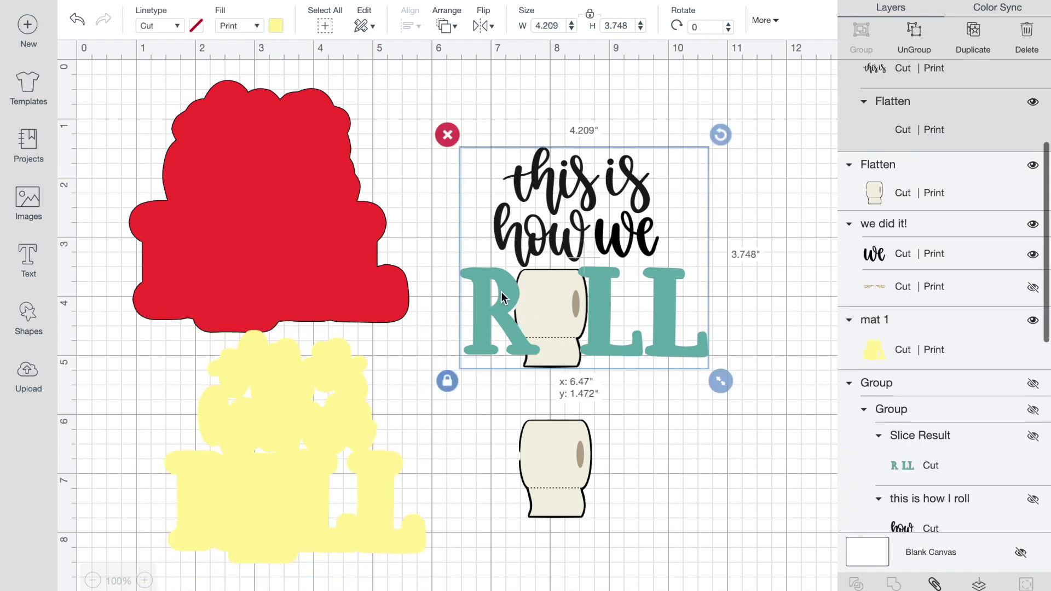
drag(555, 262, 280, 442)
click(623, 247)
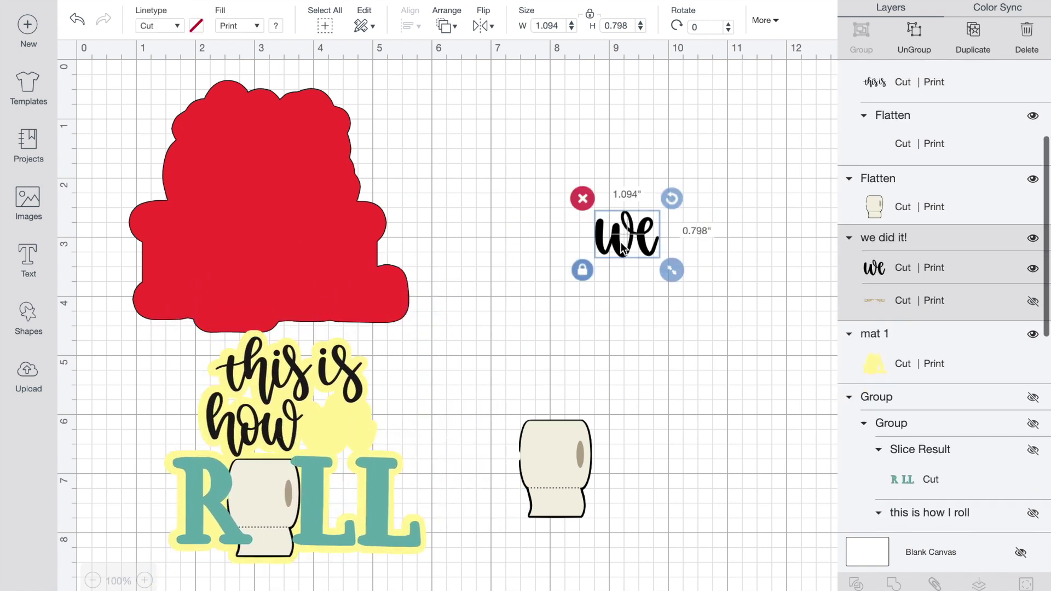
drag(623, 247, 324, 435)
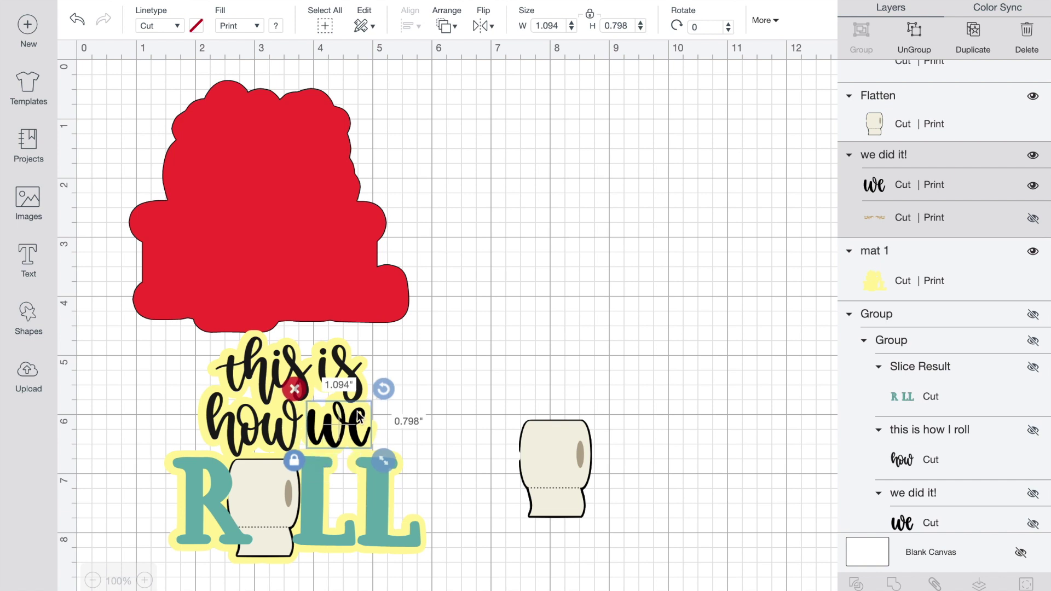
click(507, 305)
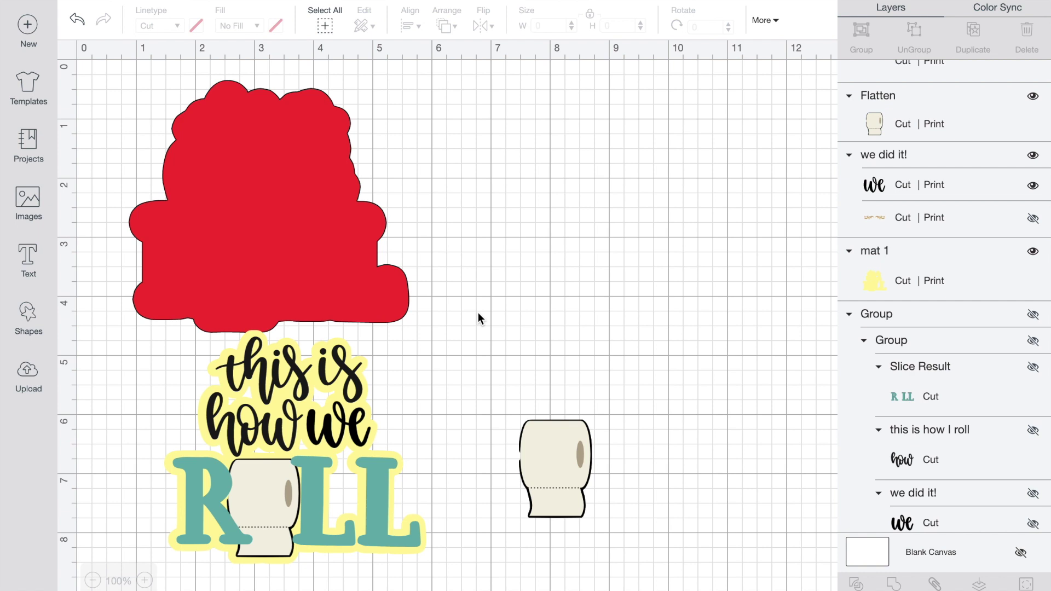
click(367, 547)
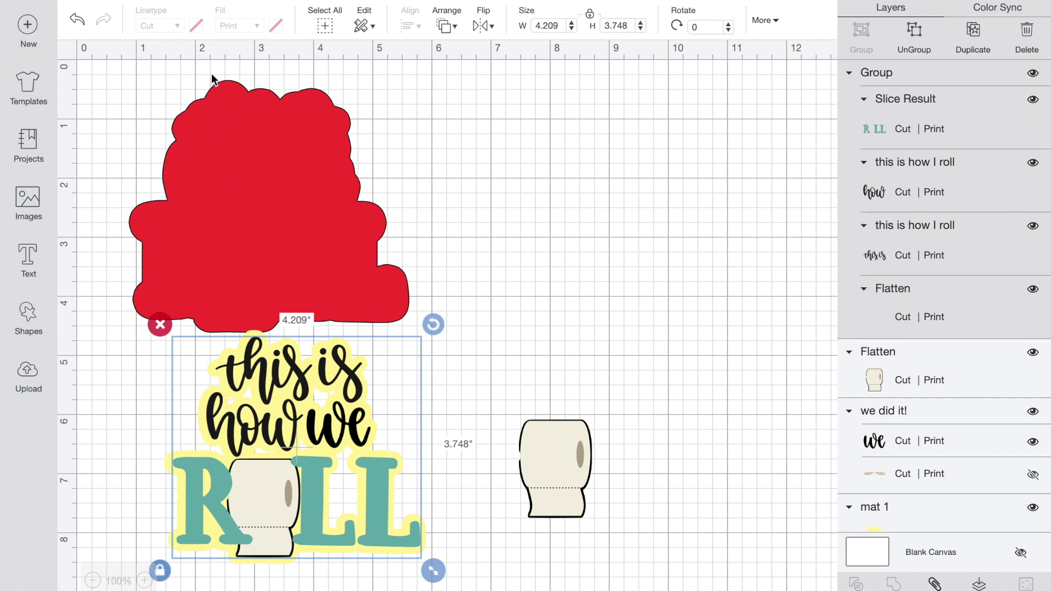
click(253, 337)
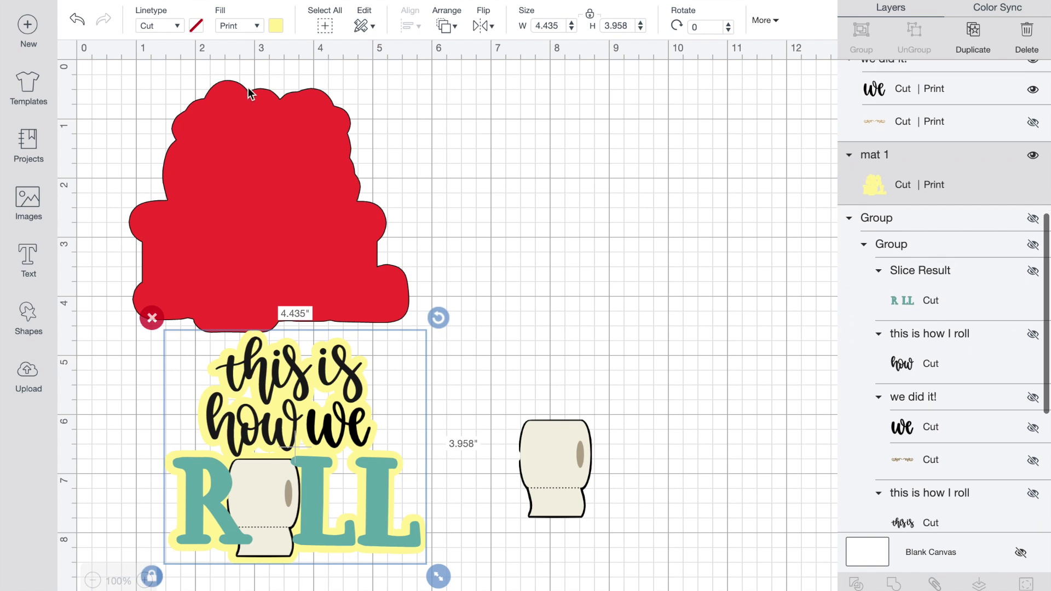
click(274, 27)
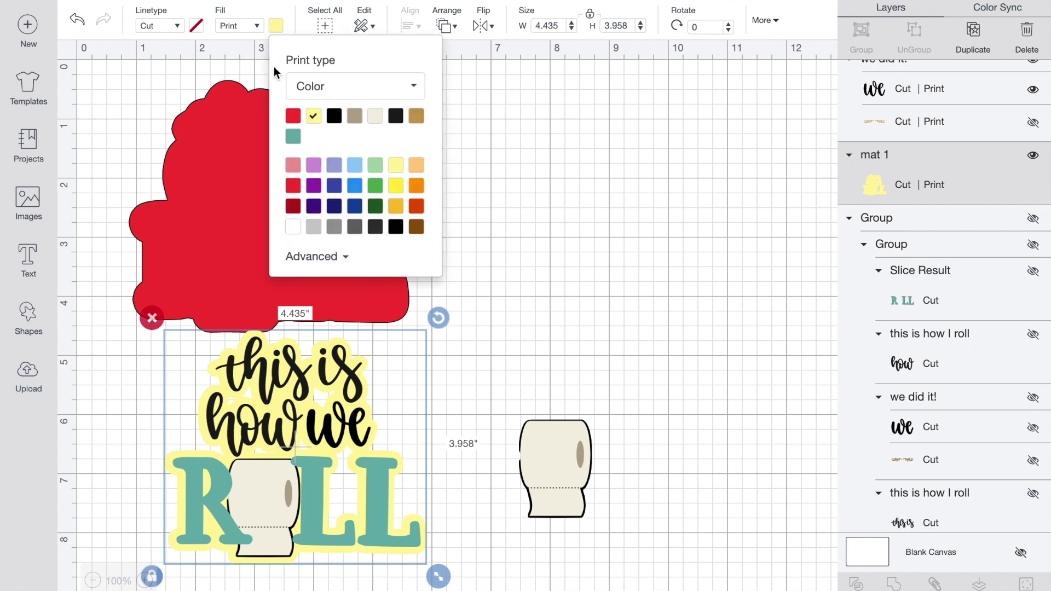
click(293, 227)
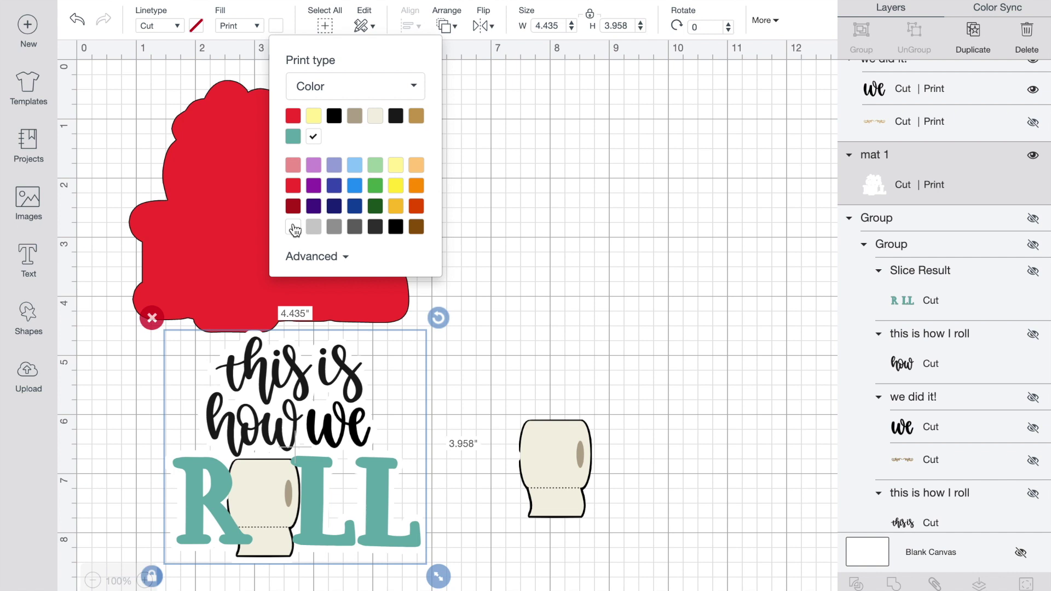
click(313, 117)
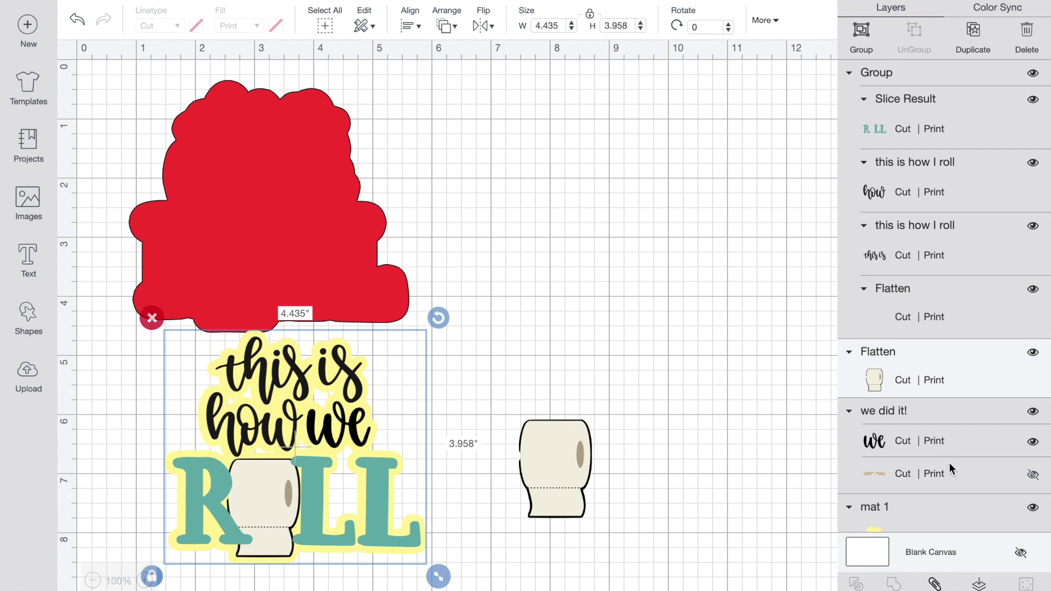
- Flatten the title, 'we' and yellow backing into one print layer and place it on the red backing
scroll(949, 462, down, 10)
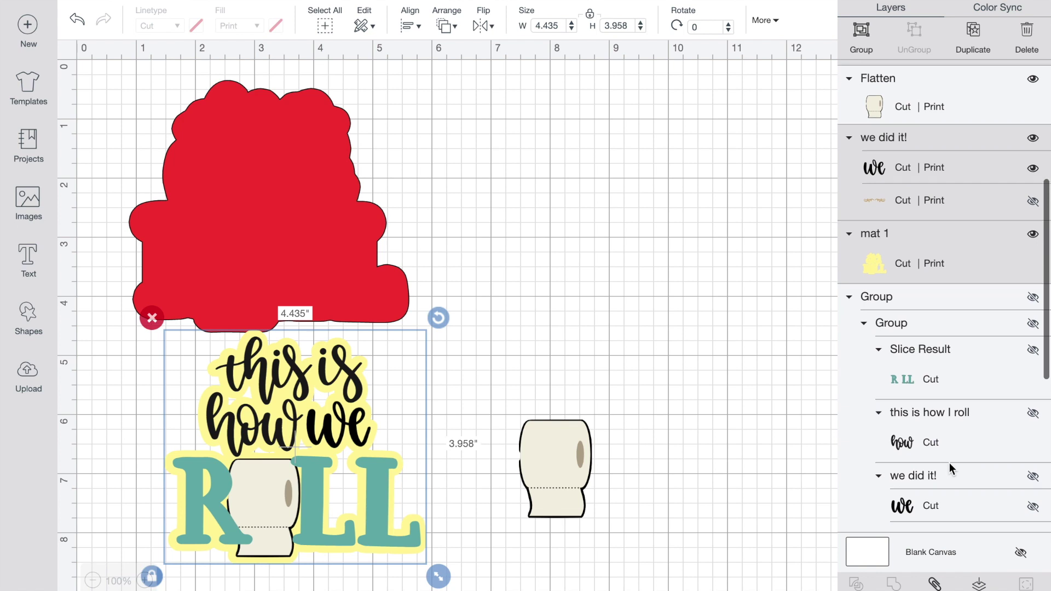
scroll(949, 462, up, 7)
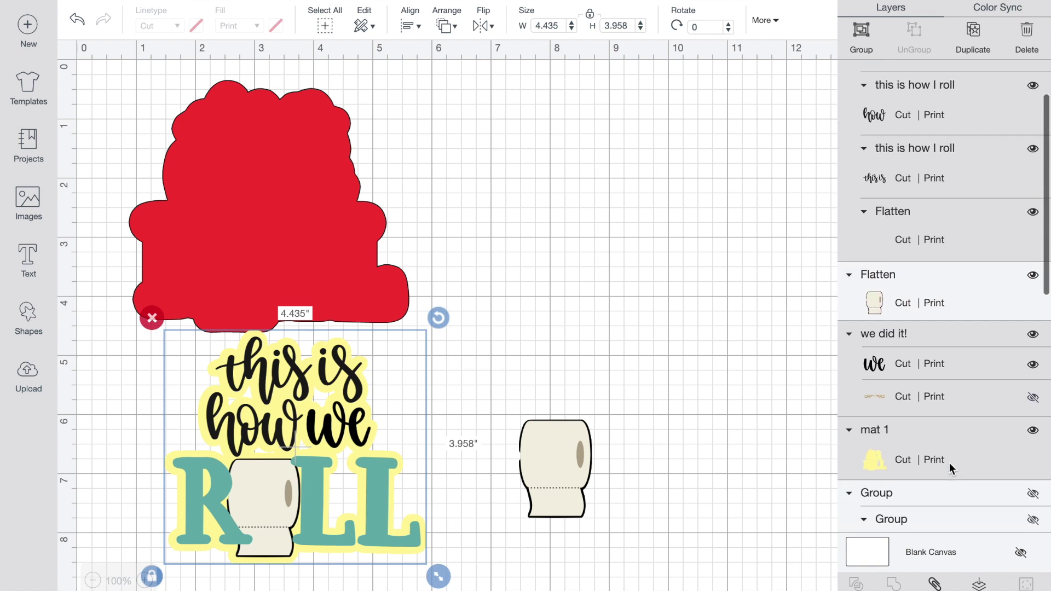
scroll(949, 462, up, 3)
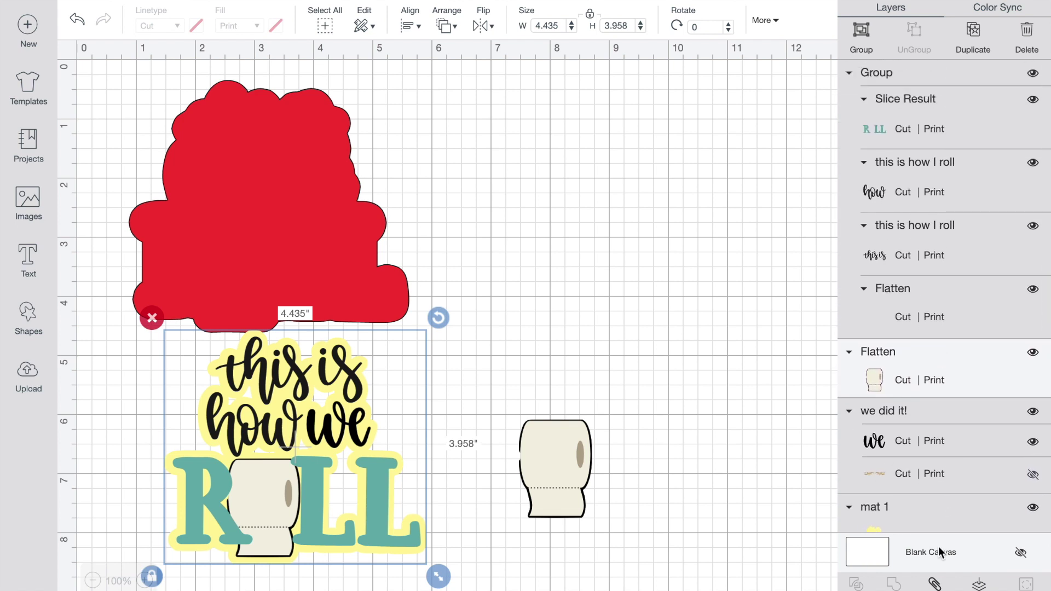
click(979, 585)
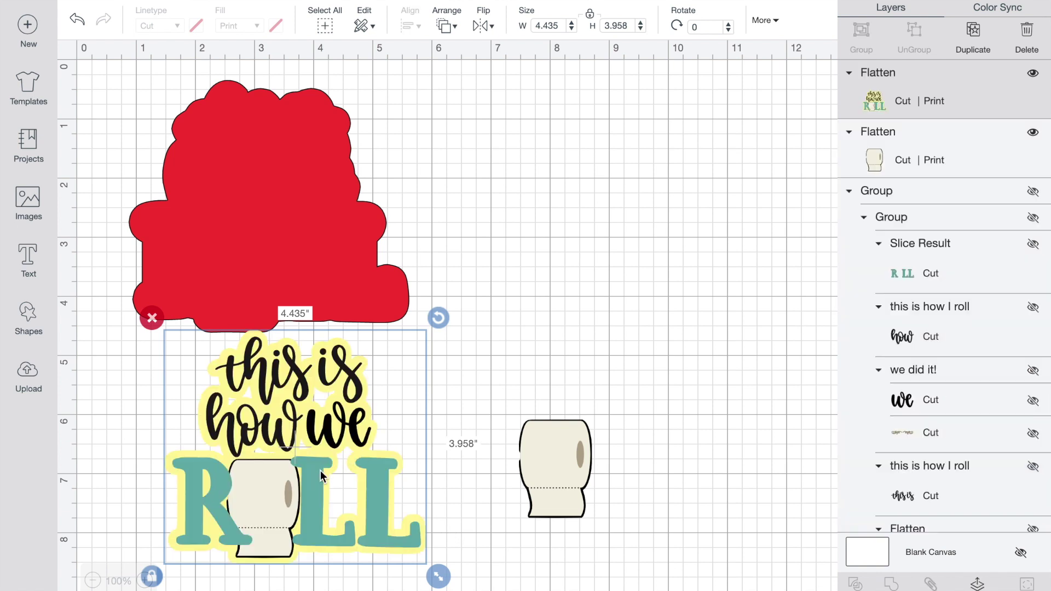
drag(320, 470, 294, 236)
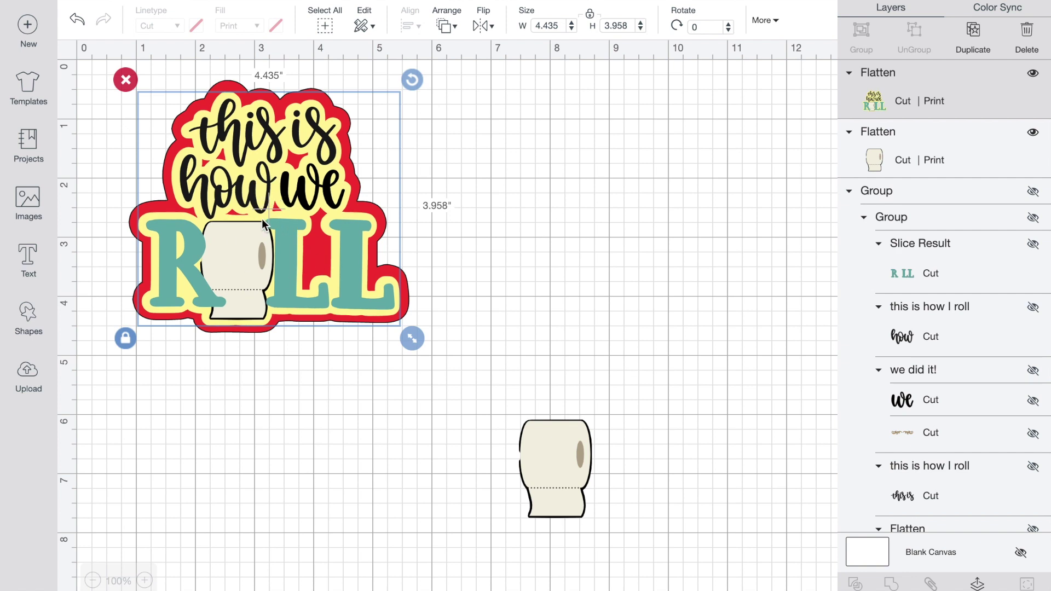
- Slide the flattened title off the red backing shape
drag(263, 224, 585, 214)
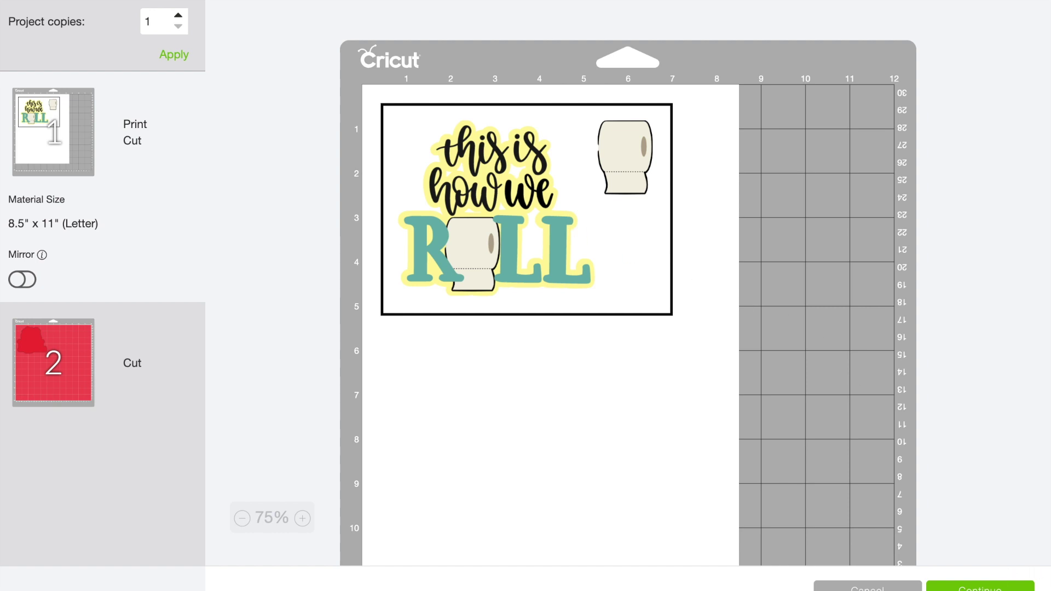
- Send the first mat's print image to the Canon iP110 through the system print dialog
click(980, 588)
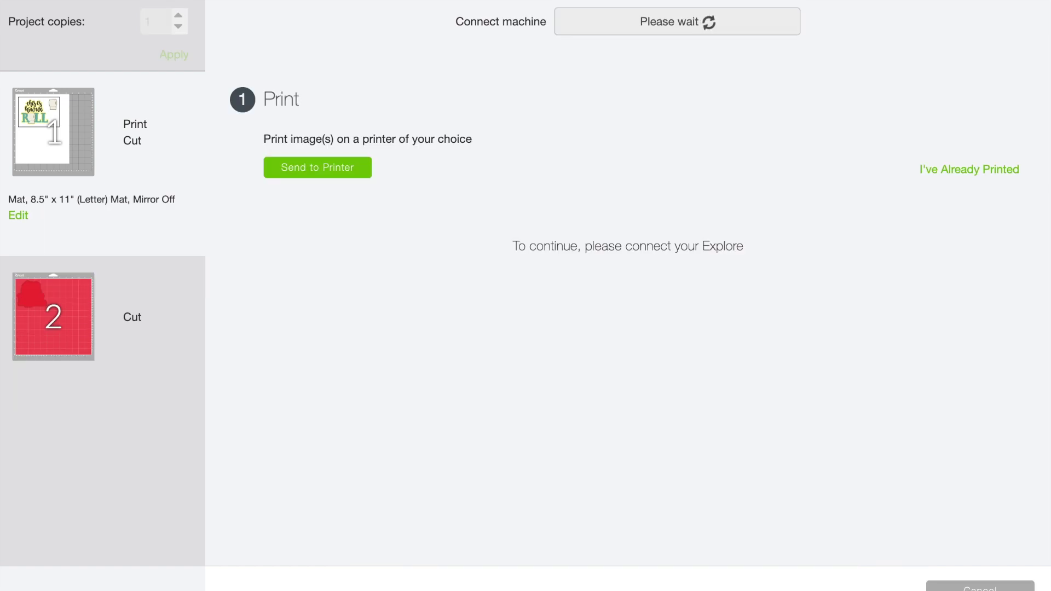
click(336, 169)
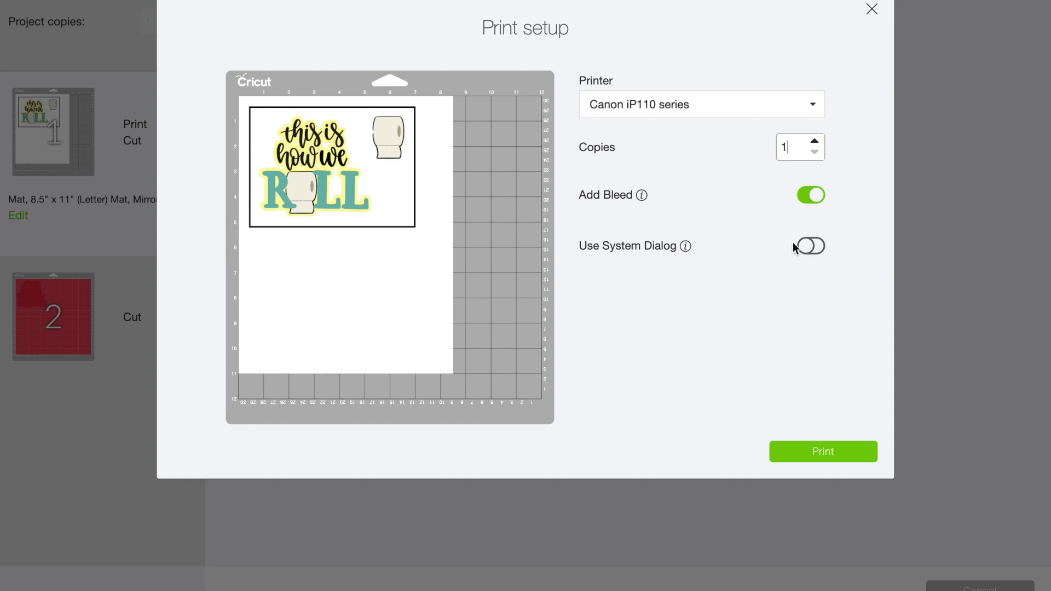
click(806, 246)
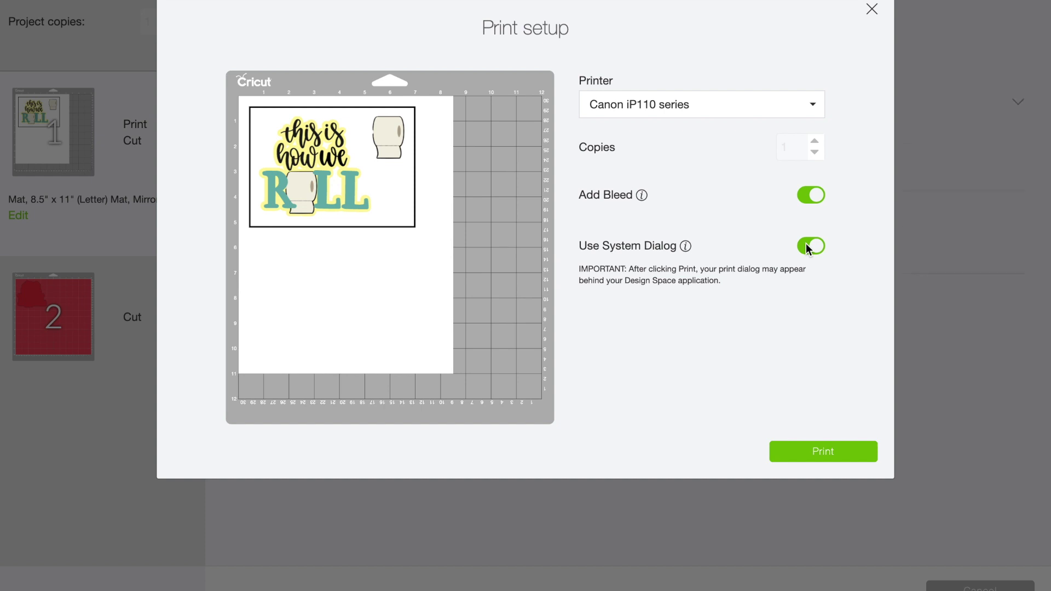
click(811, 454)
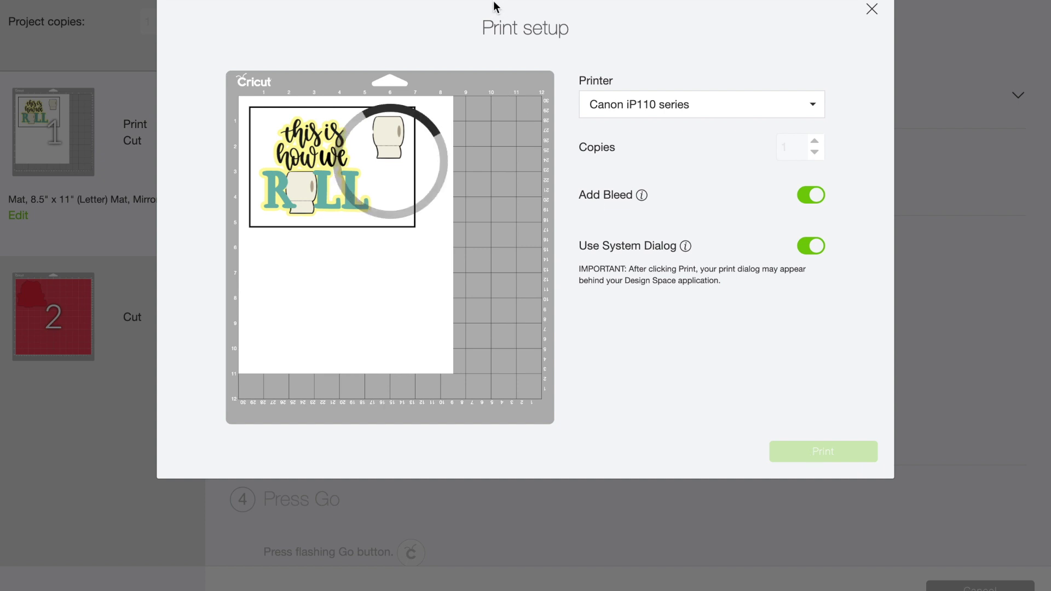
drag(495, 7, 527, 110)
click(655, 11)
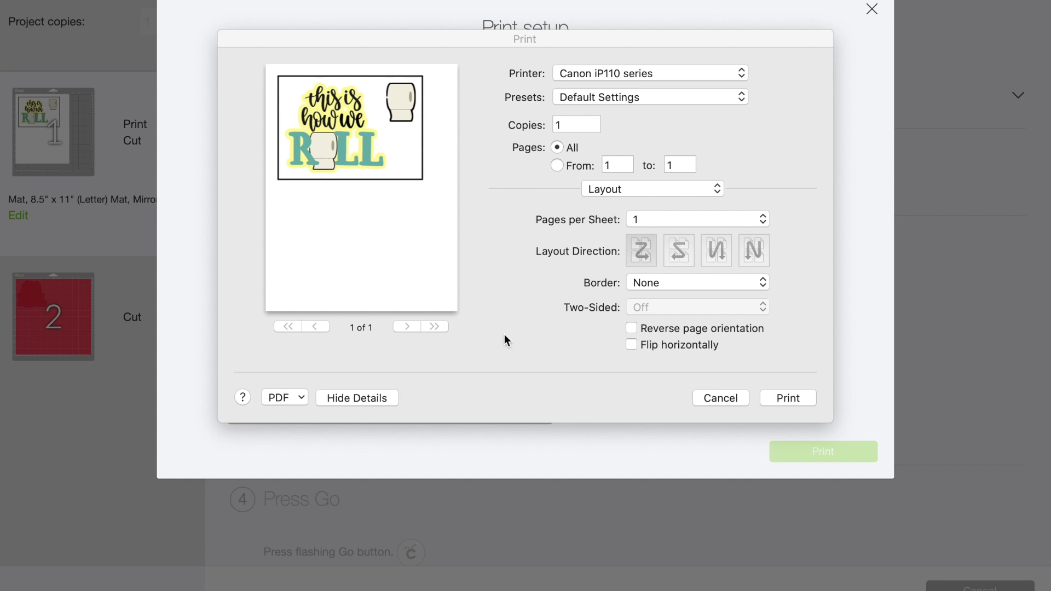
- Set the Quality & Media paper type to Matte Photo Paper
click(642, 188)
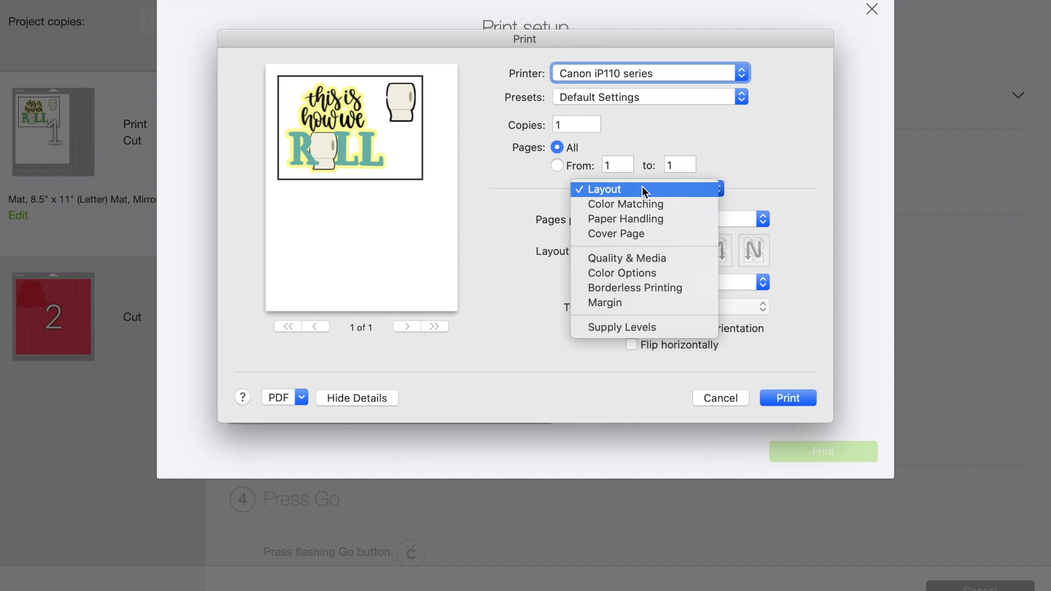
click(642, 256)
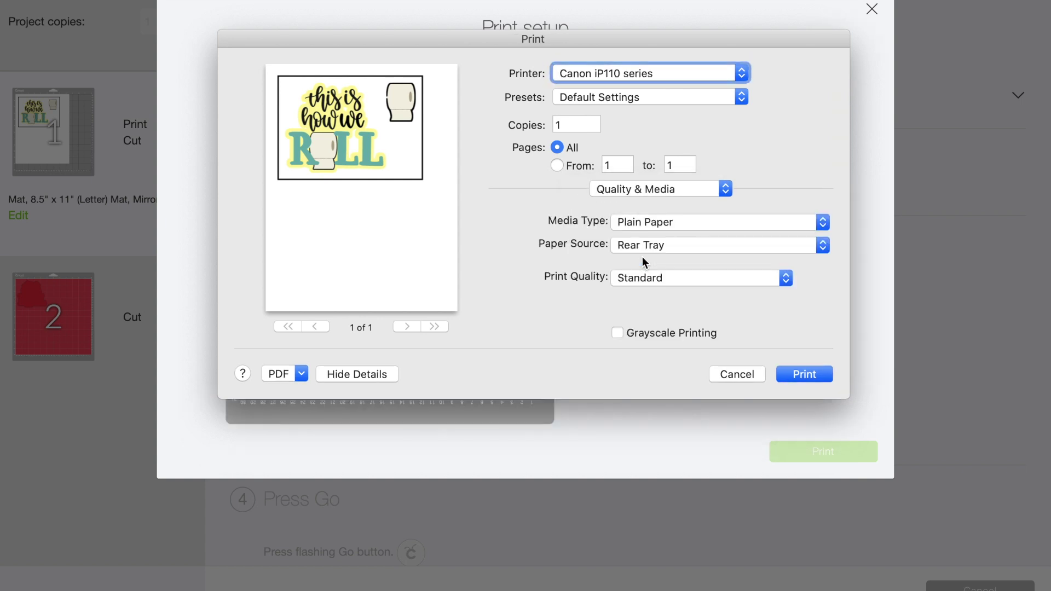
click(685, 221)
mouse_move(689, 234)
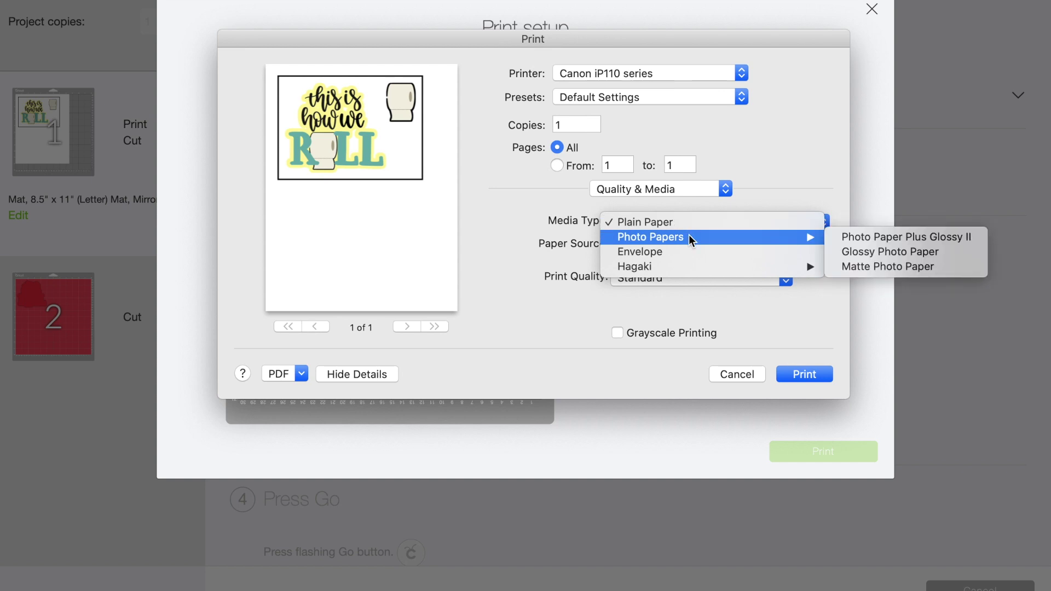
click(847, 265)
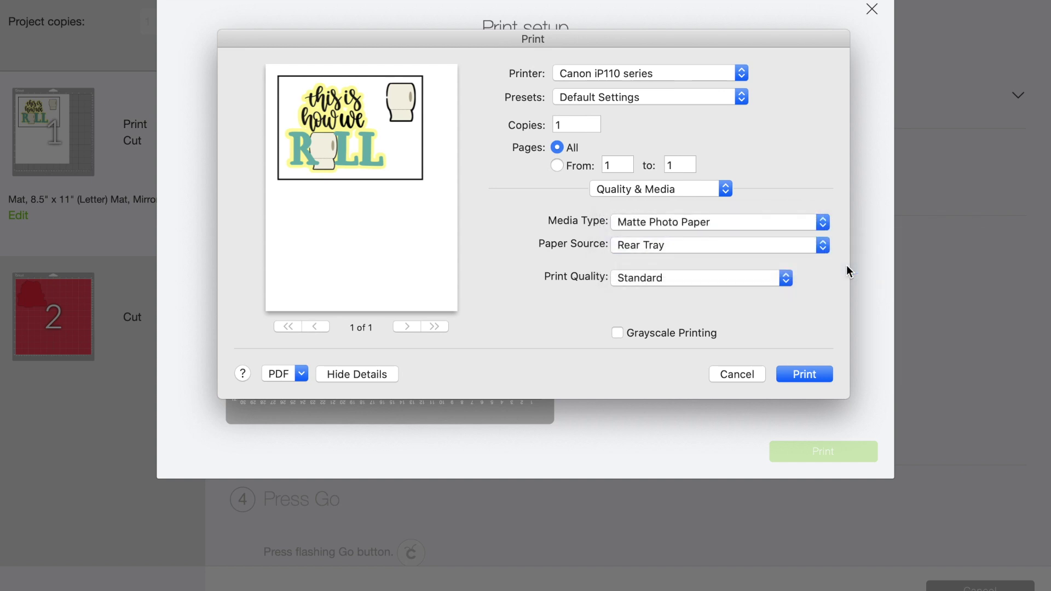
- Close the macOS print dialog to return to the Make screen
click(739, 374)
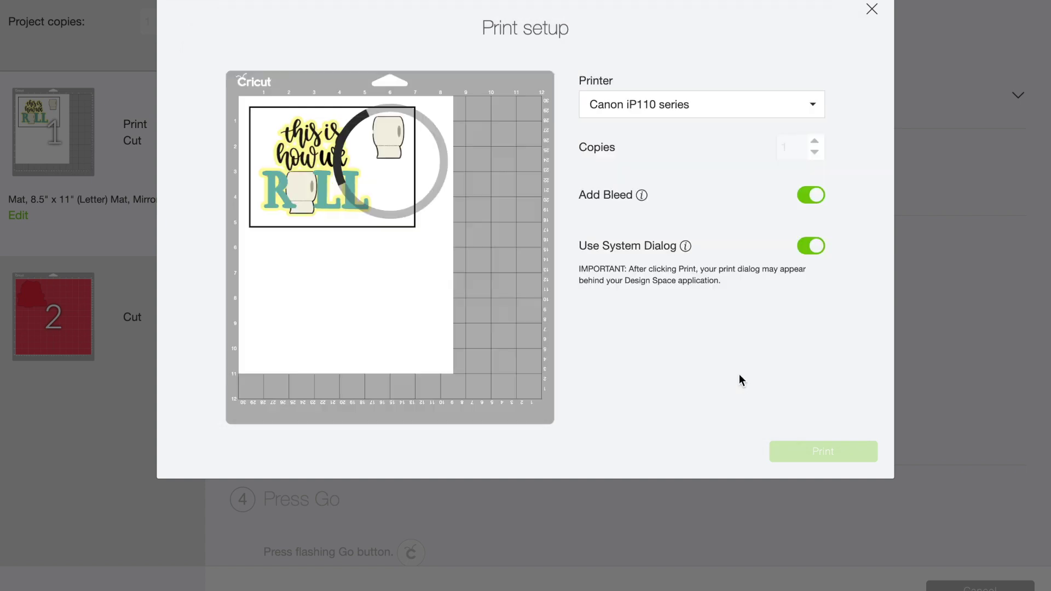